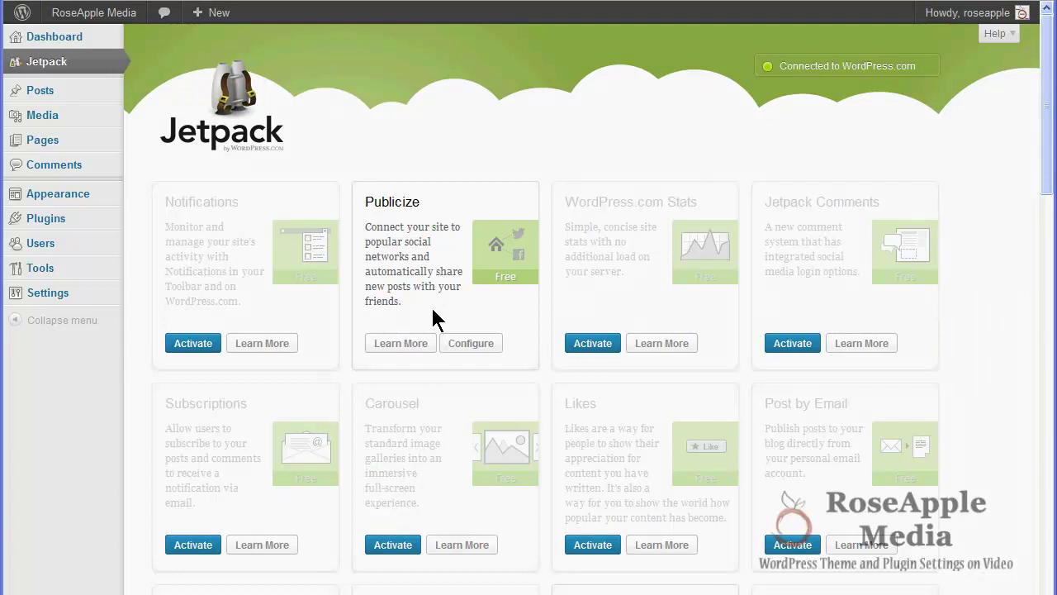
Preview the Publicize details, then go to its Sharing Settings page.
{"action": "left_click", "coordinate": [393, 345]}
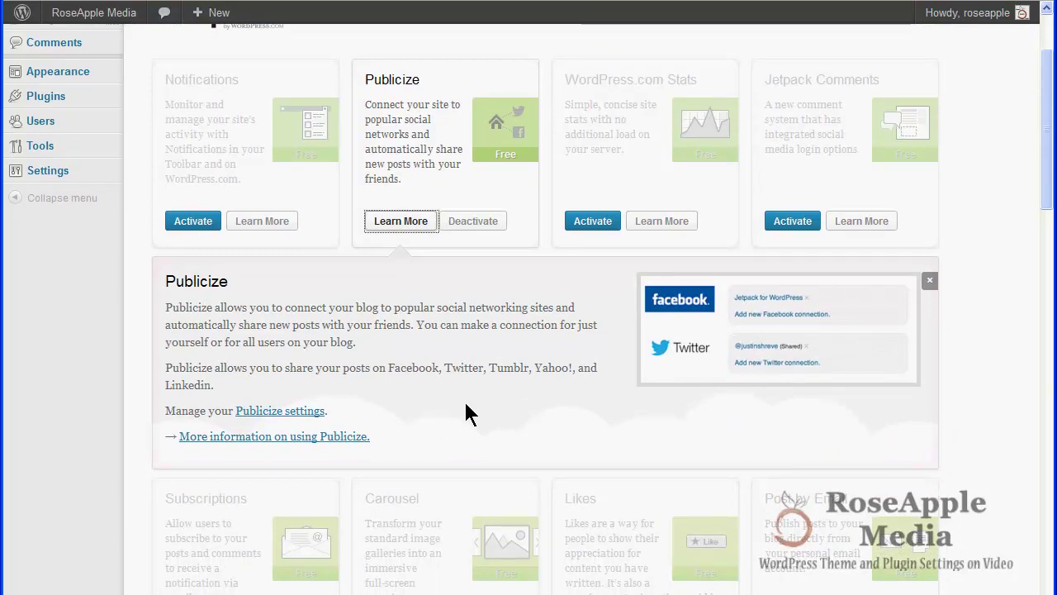
{"action": "left_click", "coordinate": [929, 280]}
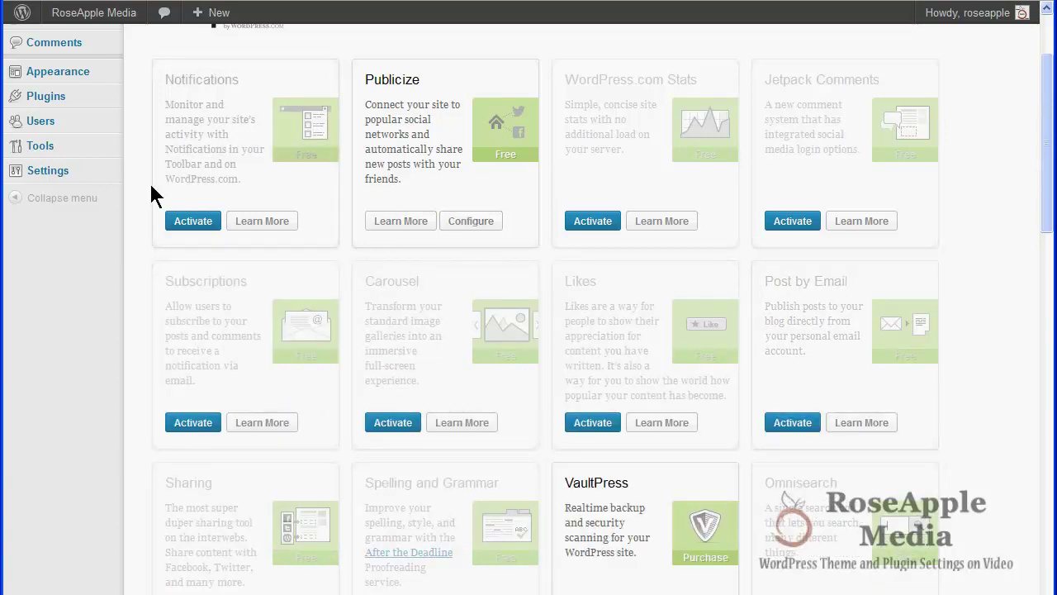
{"action": "mouse_move", "coordinate": [47, 170]}
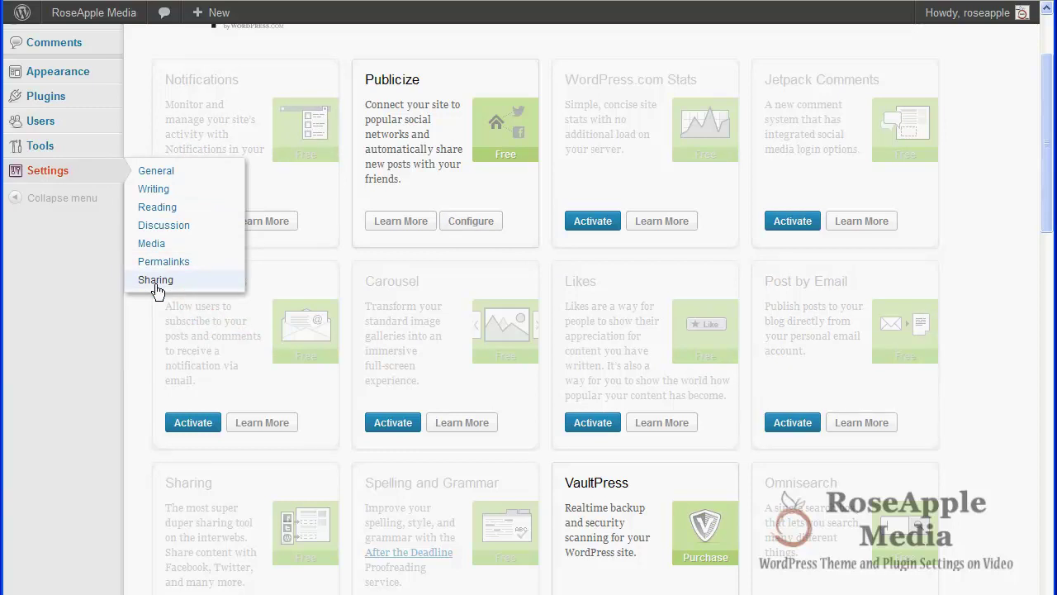
{"action": "left_click", "coordinate": [474, 223]}
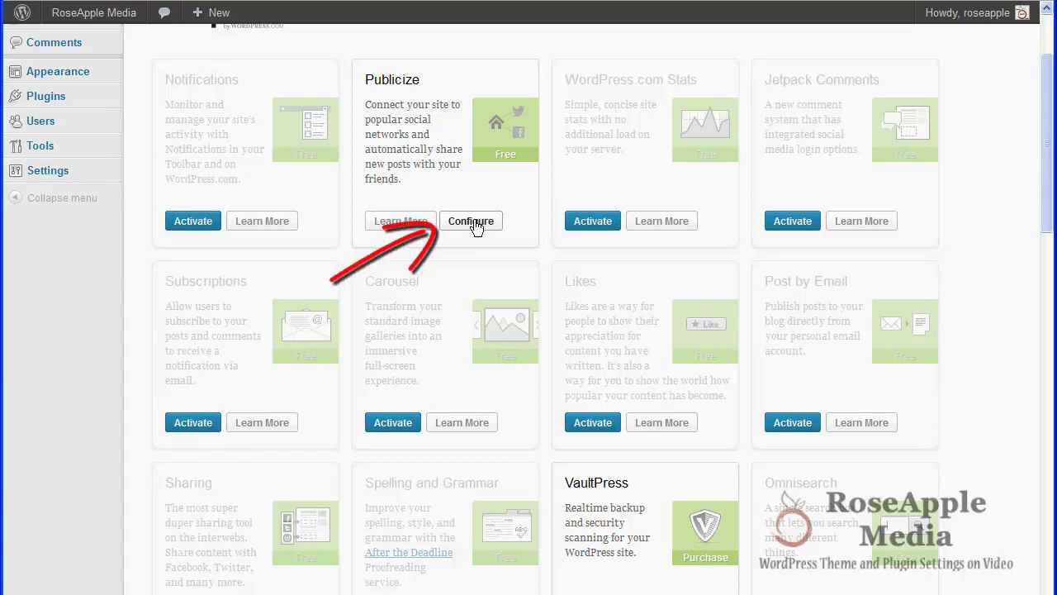
{"action": "left_click", "coordinate": [474, 223]}
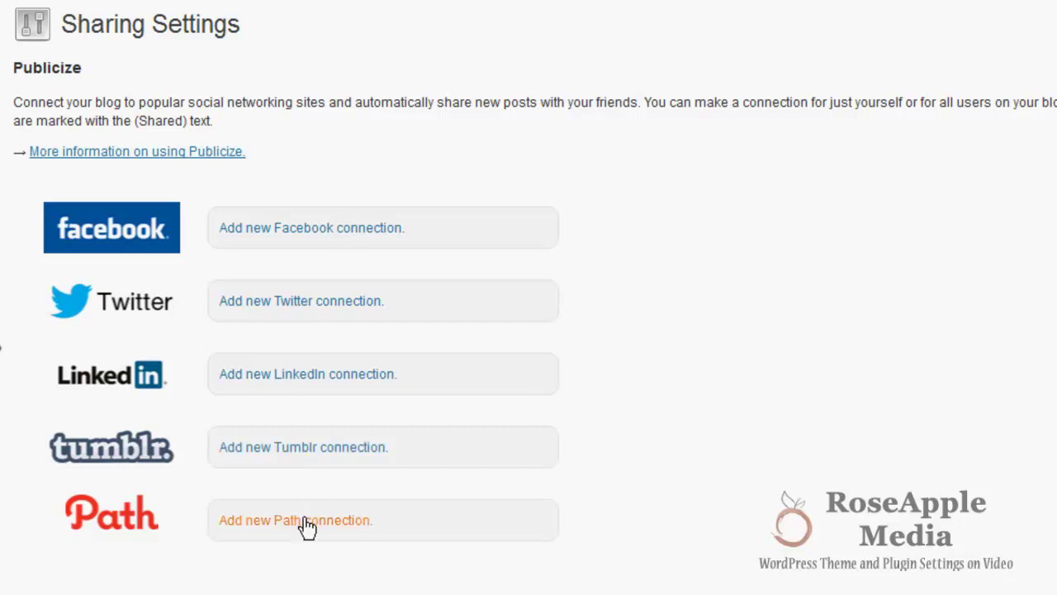
Connect Facebook with profile, Friends-audience posting and Pages access, shared with all users.
{"action": "left_click", "coordinate": [306, 239]}
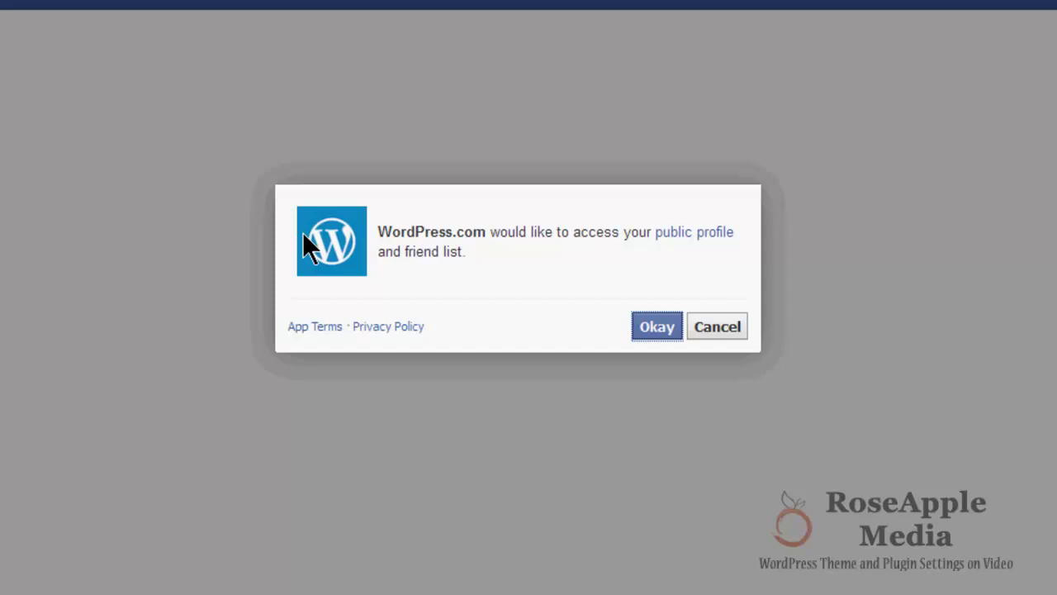
{"action": "left_click", "coordinate": [651, 329]}
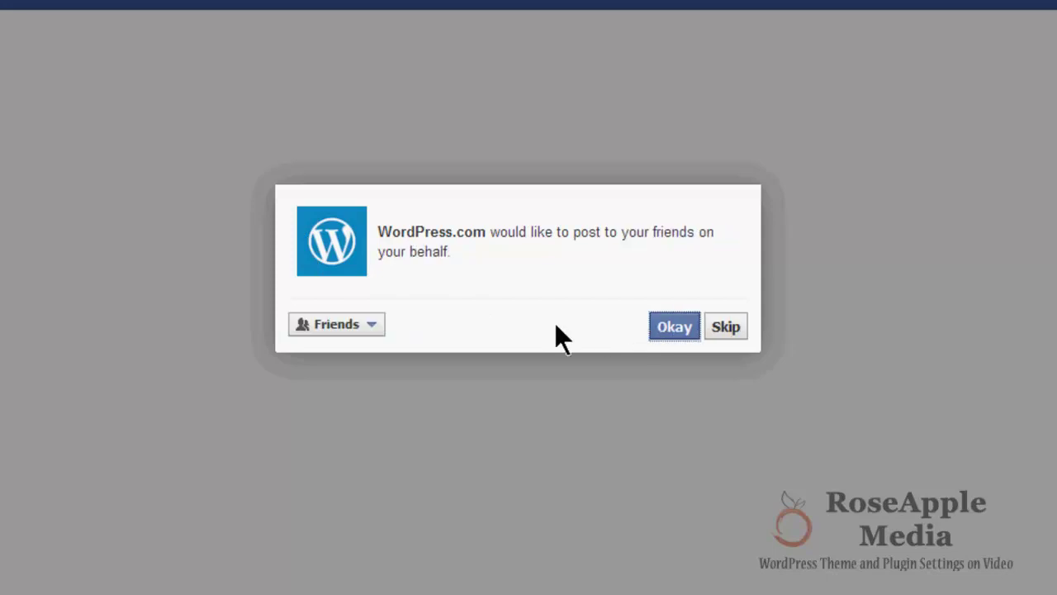
{"action": "left_click", "coordinate": [371, 327]}
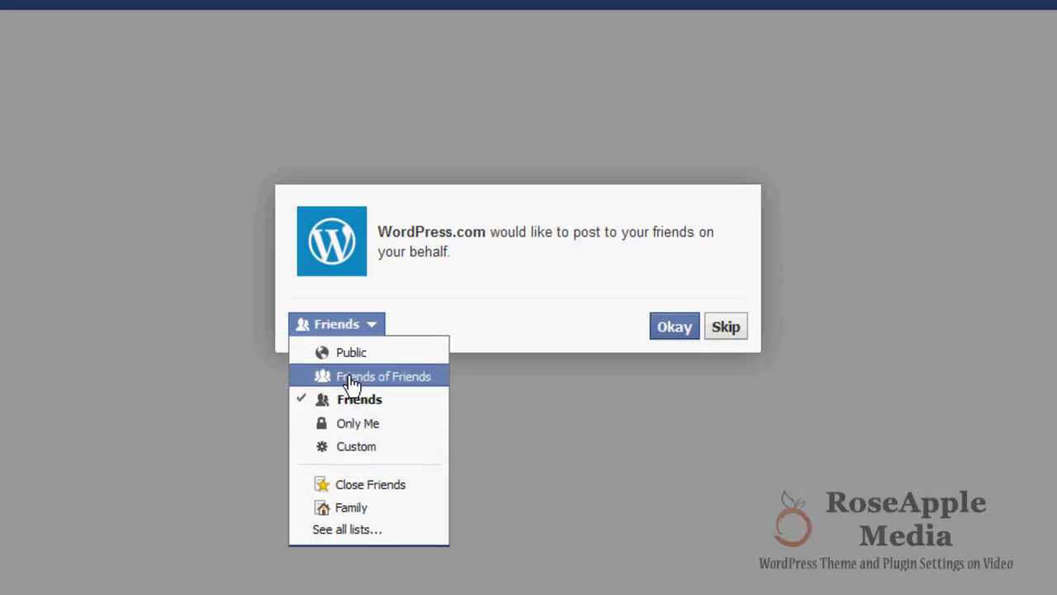
{"action": "left_click", "coordinate": [586, 319]}
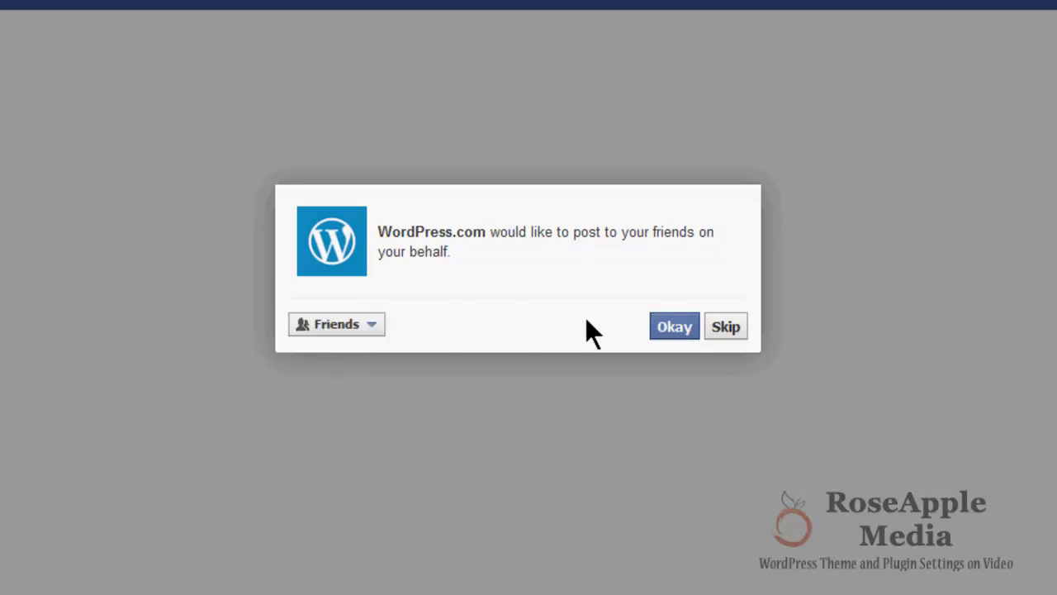
{"action": "left_click", "coordinate": [673, 327]}
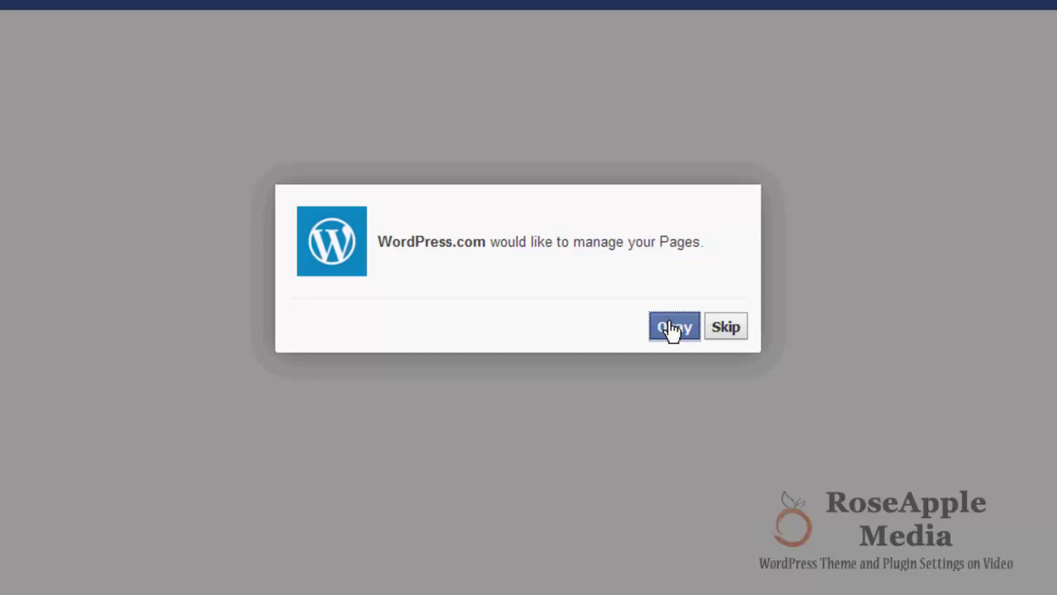
{"action": "left_click", "coordinate": [725, 329]}
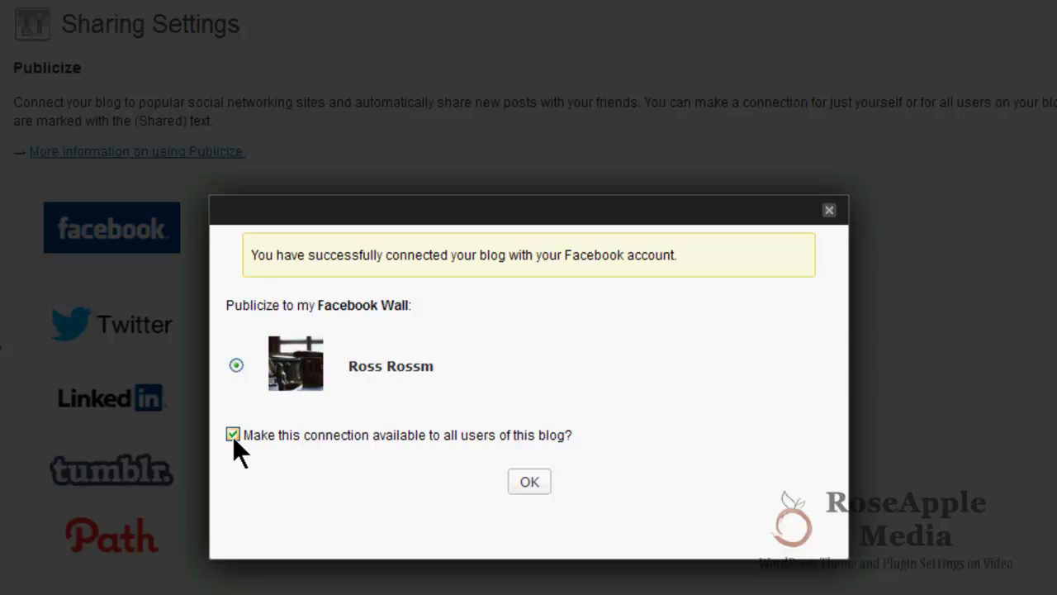
{"action": "left_click", "coordinate": [518, 485]}
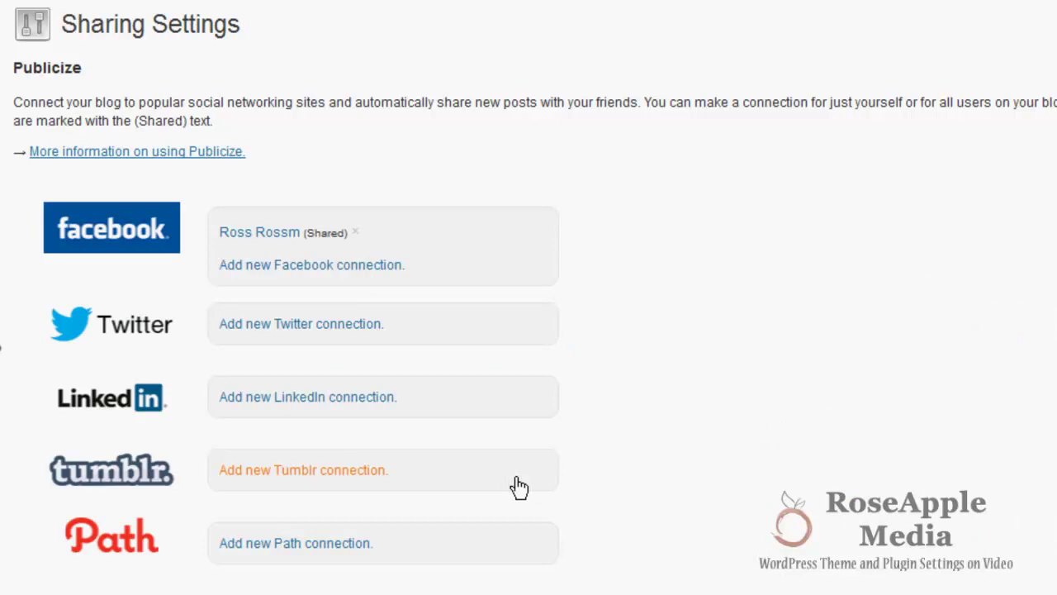
Authorise the WordPress.com app on Twitter and share the connection with all blog users.
{"action": "left_click", "coordinate": [333, 328]}
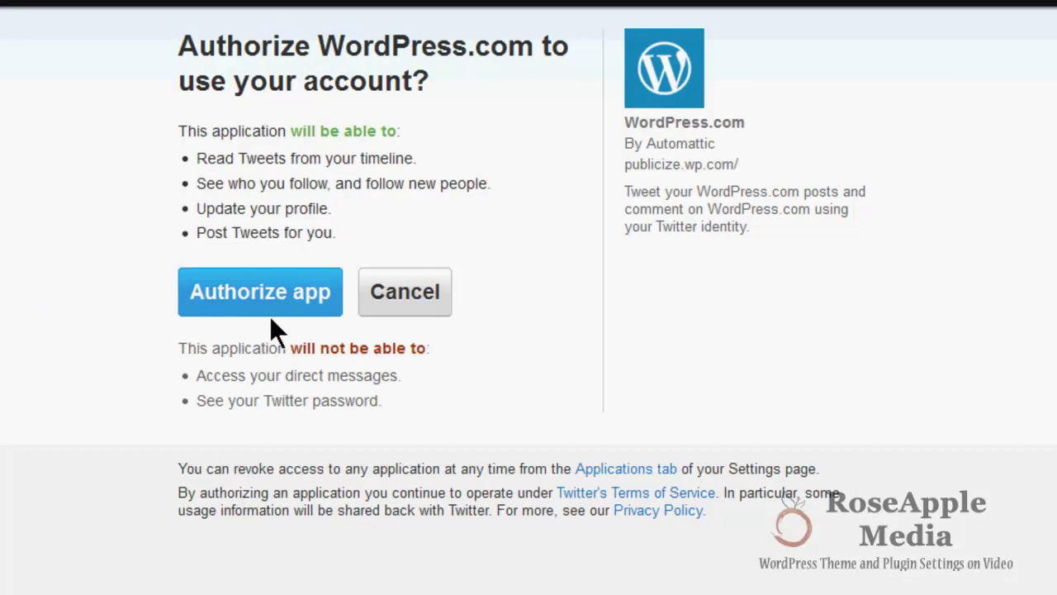
{"action": "left_click", "coordinate": [237, 304]}
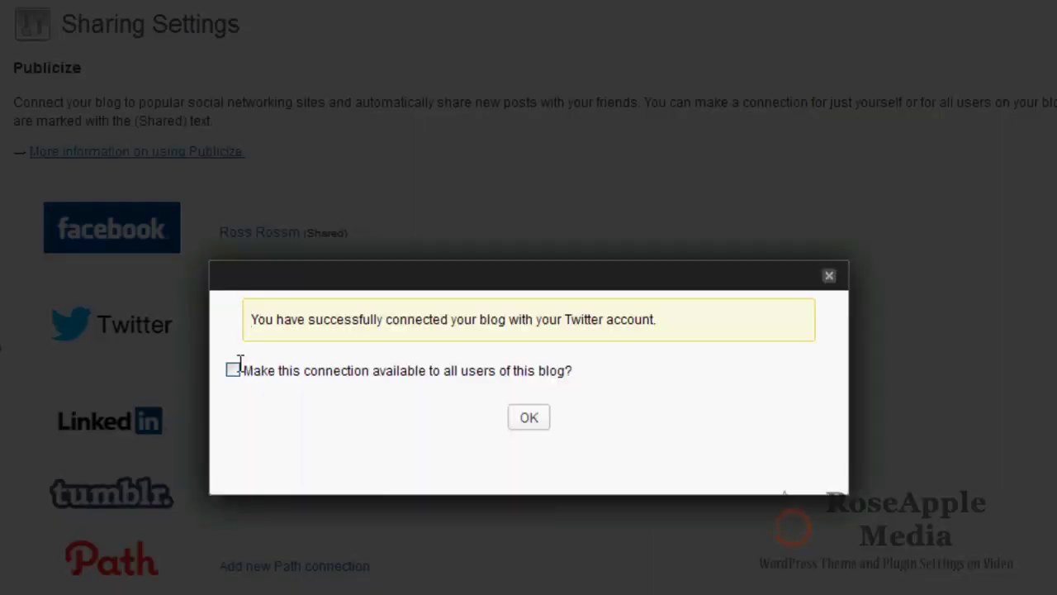
{"action": "left_click", "coordinate": [233, 370]}
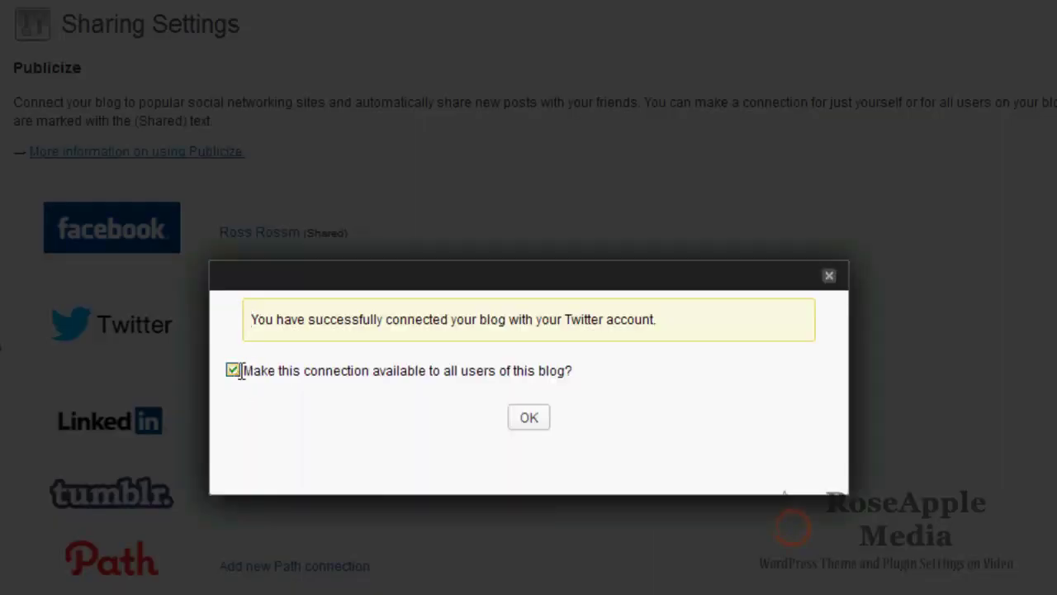
{"action": "left_click", "coordinate": [529, 418]}
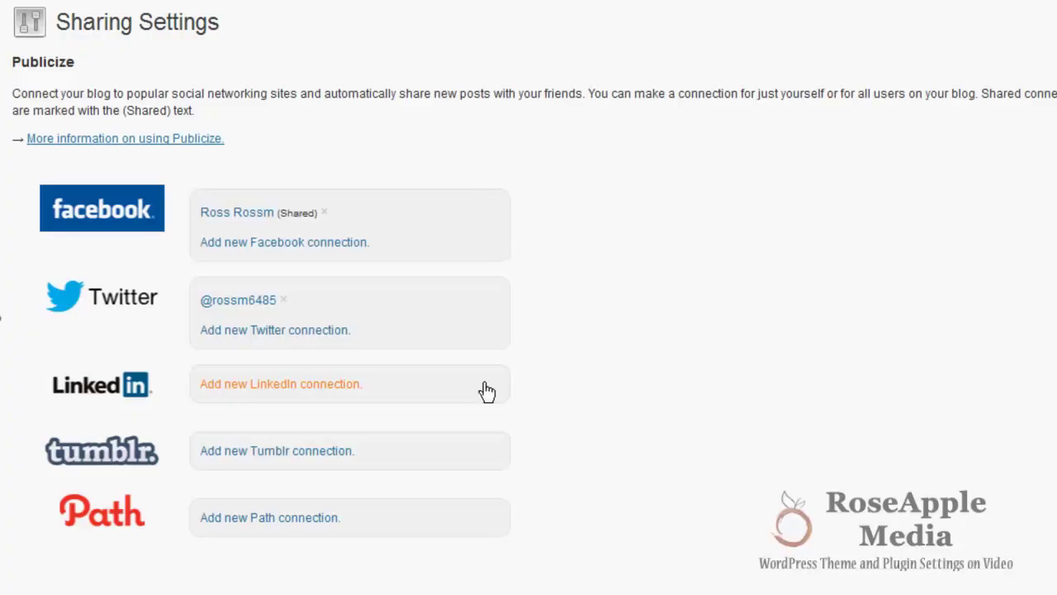
Add LinkedIn and Tumblr connections, each shared with all blog users.
{"action": "left_click", "coordinate": [324, 386]}
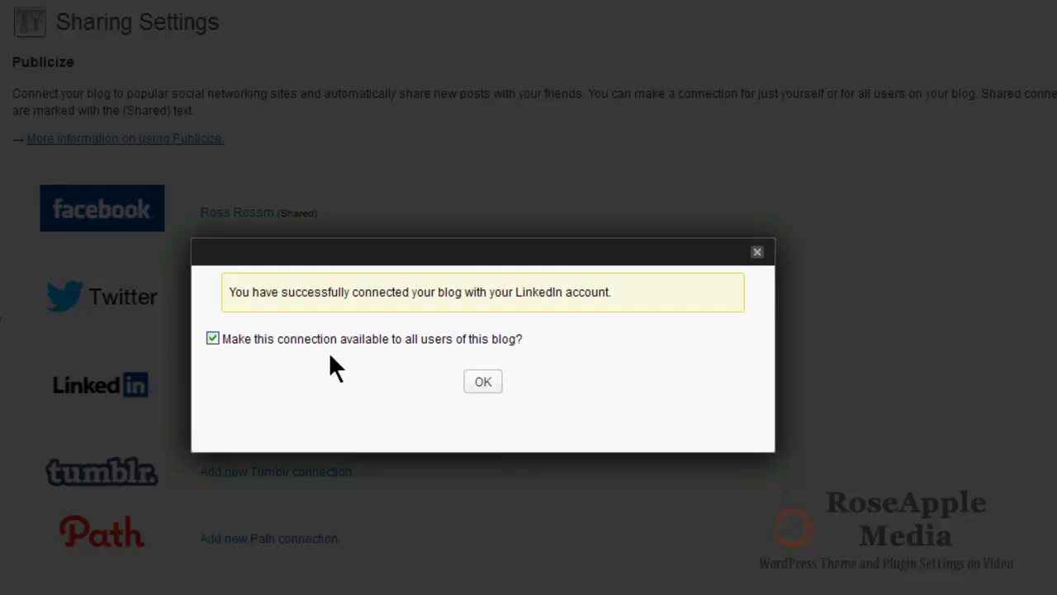
{"action": "left_click", "coordinate": [483, 380]}
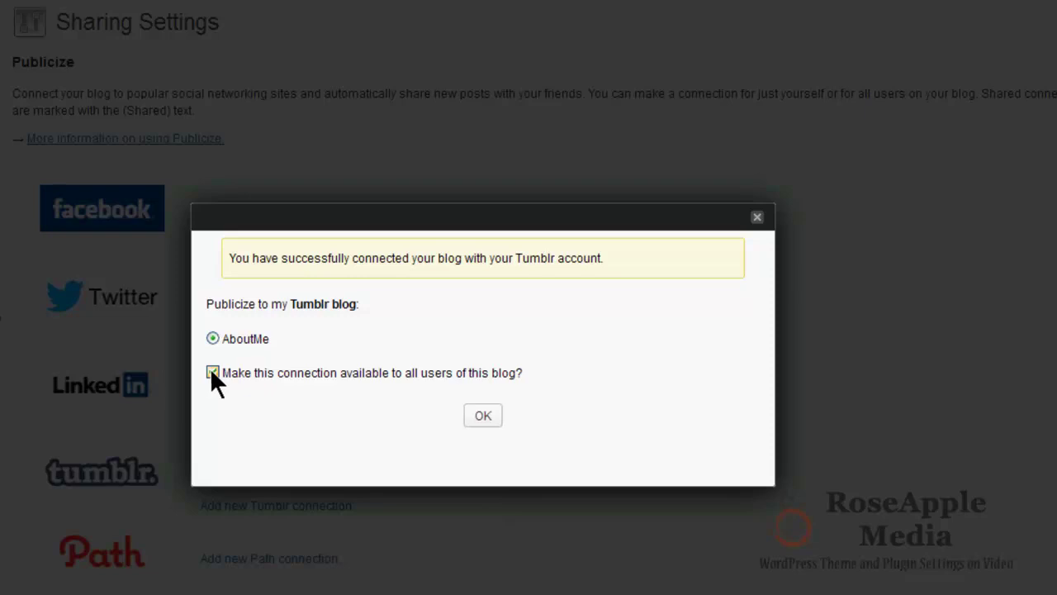
{"action": "left_click", "coordinate": [484, 417]}
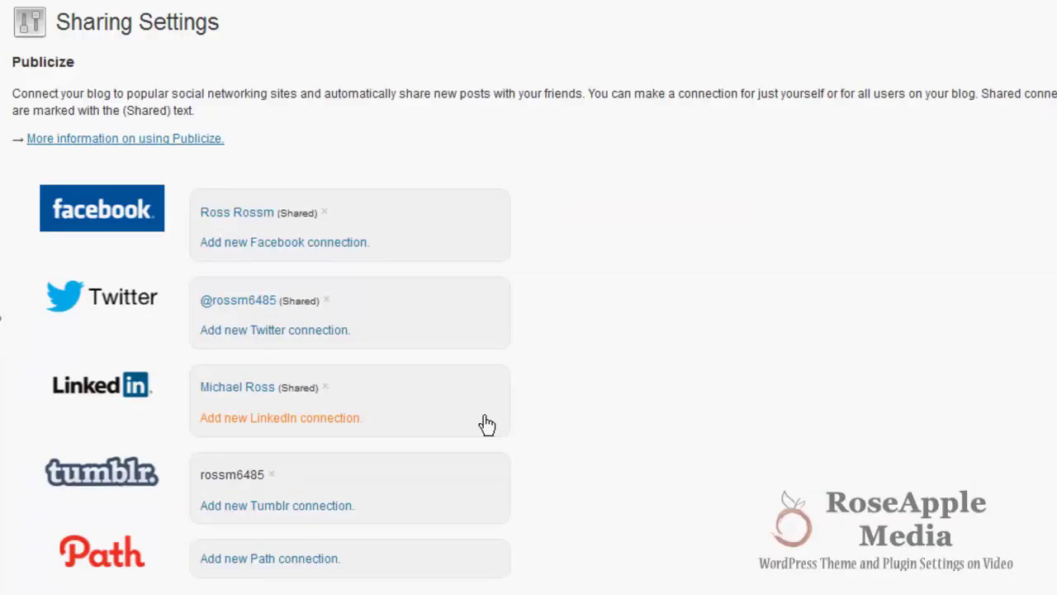
Connect the Path account, allowing WordPress access and sharing it with all users.
{"action": "left_click", "coordinate": [269, 560]}
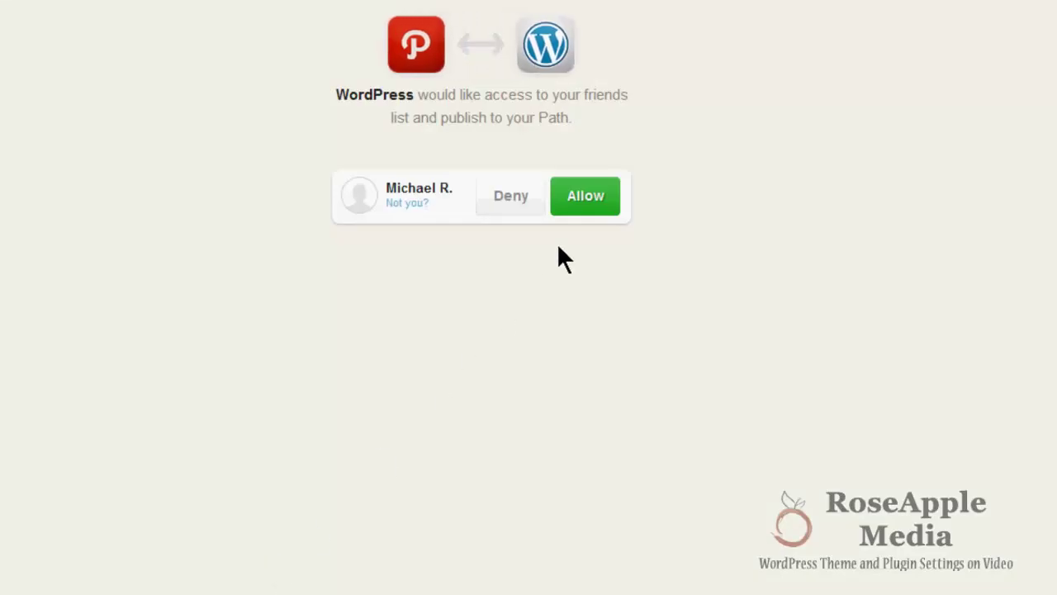
{"action": "left_click", "coordinate": [583, 201]}
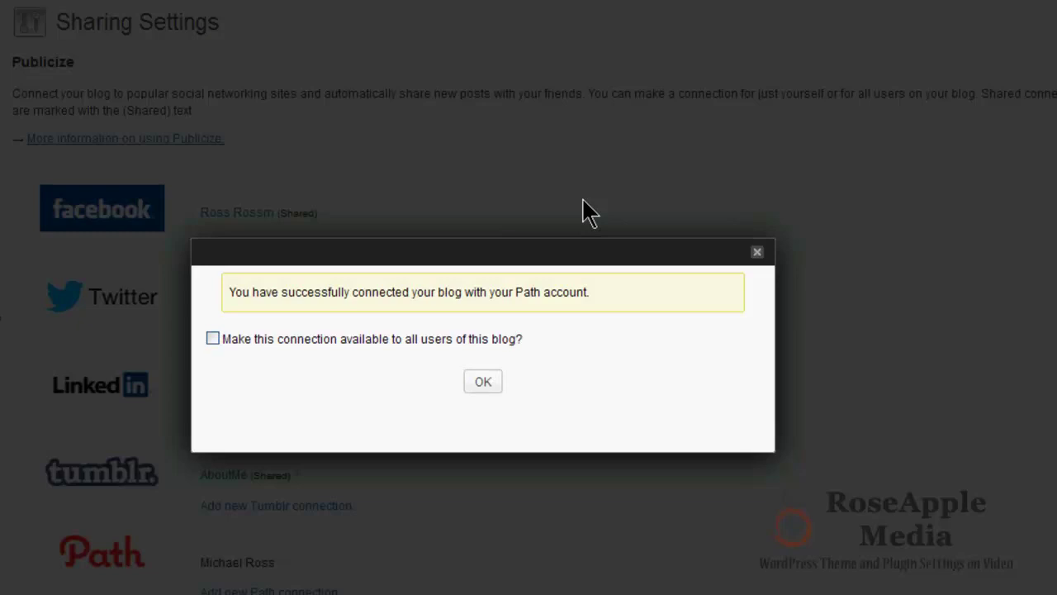
{"action": "left_click", "coordinate": [210, 337]}
{"action": "left_click", "coordinate": [487, 384]}
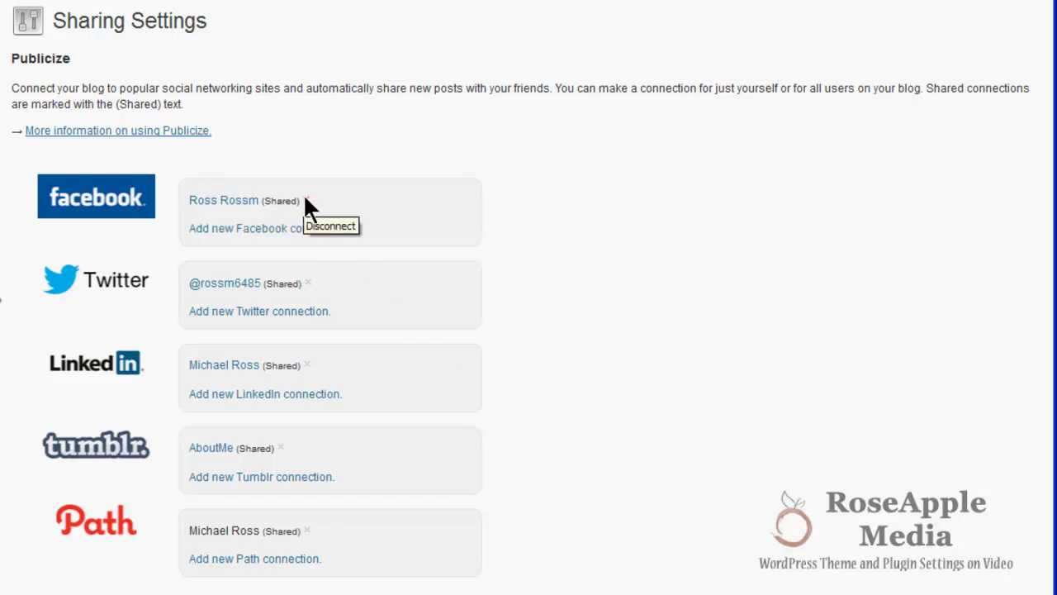
Disconnect the Twitter account from Publicize and confirm the removal.
{"action": "left_click", "coordinate": [306, 282]}
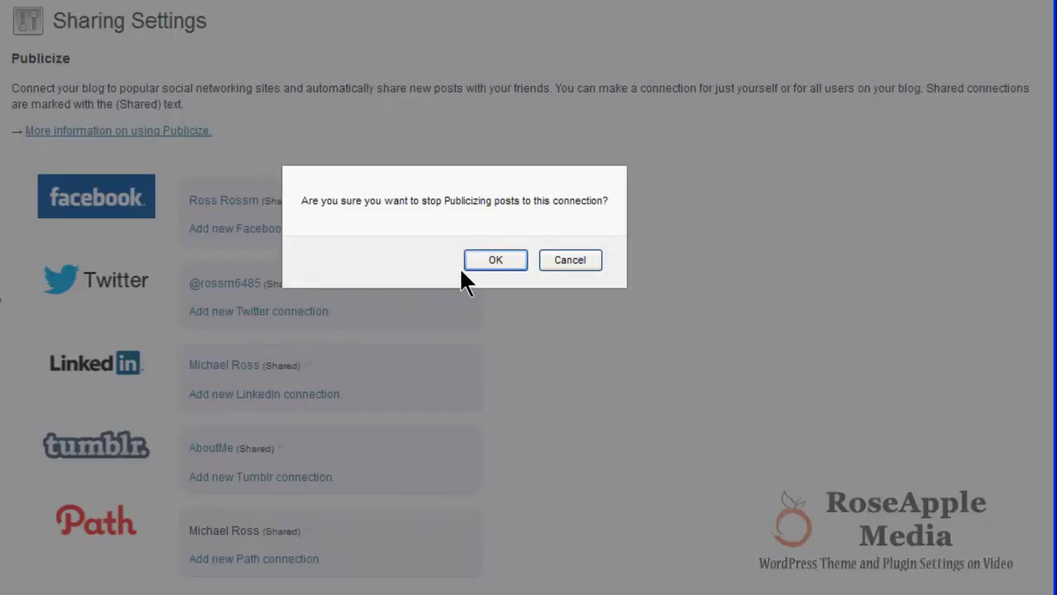
{"action": "left_click", "coordinate": [482, 259]}
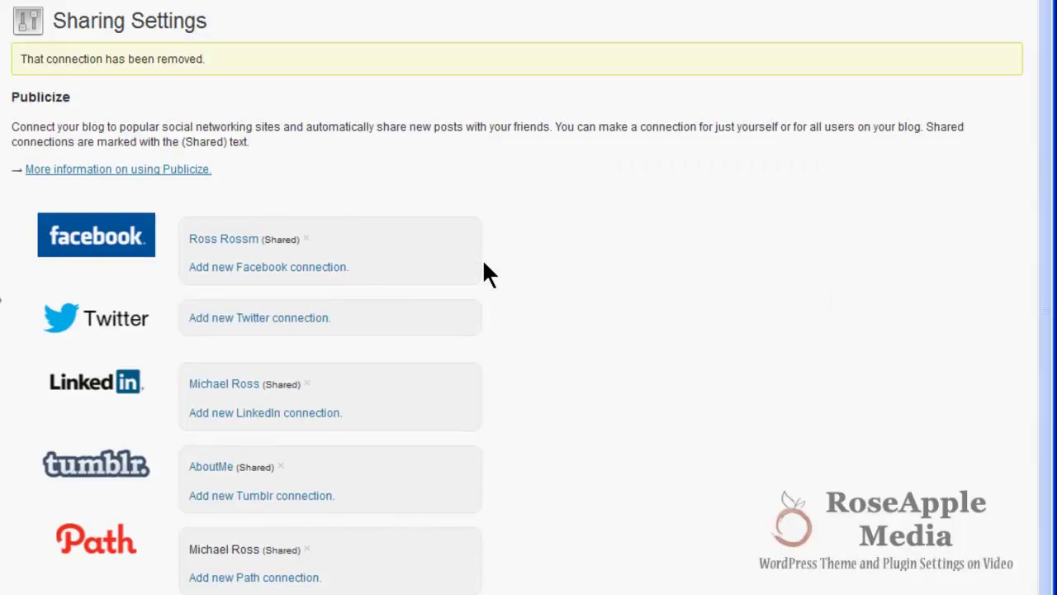
Re-add a Twitter connection by authorising WordPress.com on Twitter again.
{"action": "left_click", "coordinate": [291, 325]}
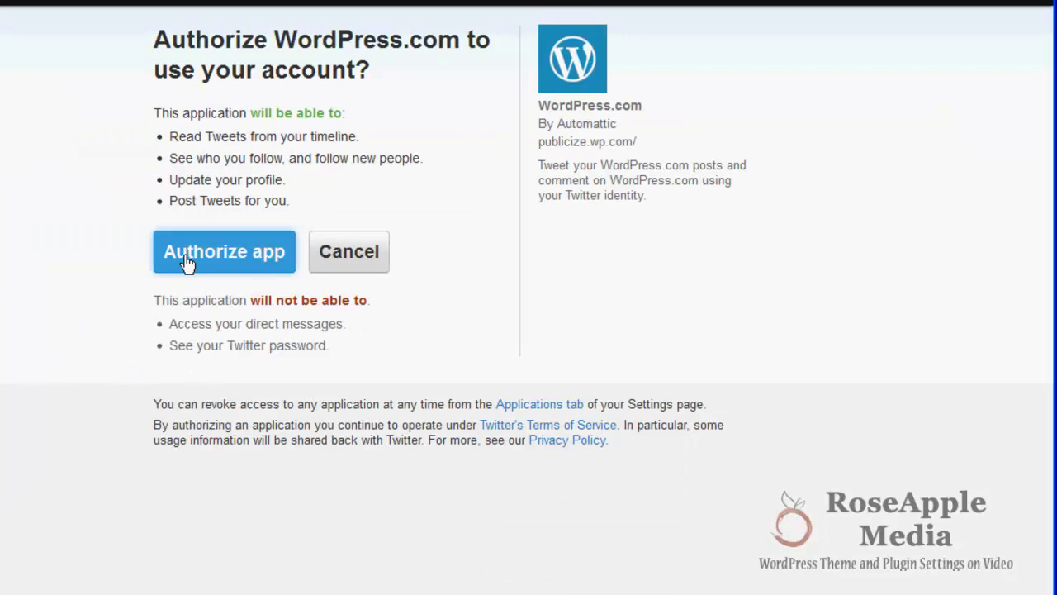
{"action": "left_click", "coordinate": [188, 263]}
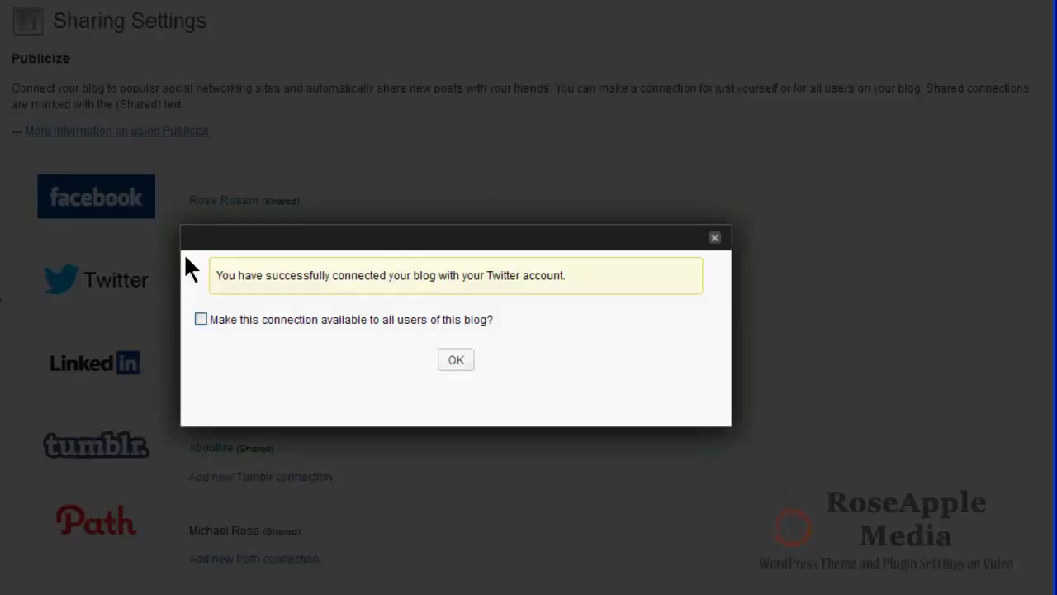
{"action": "left_click", "coordinate": [456, 361]}
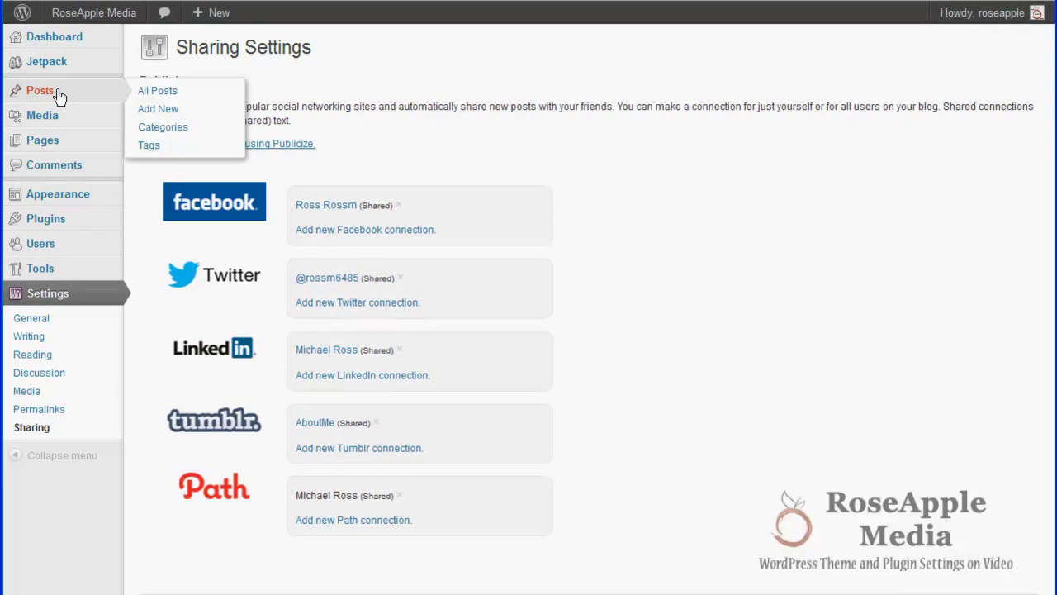
Start a new post with all five Publicize networks left checked for sharing.
{"action": "left_click", "coordinate": [177, 111]}
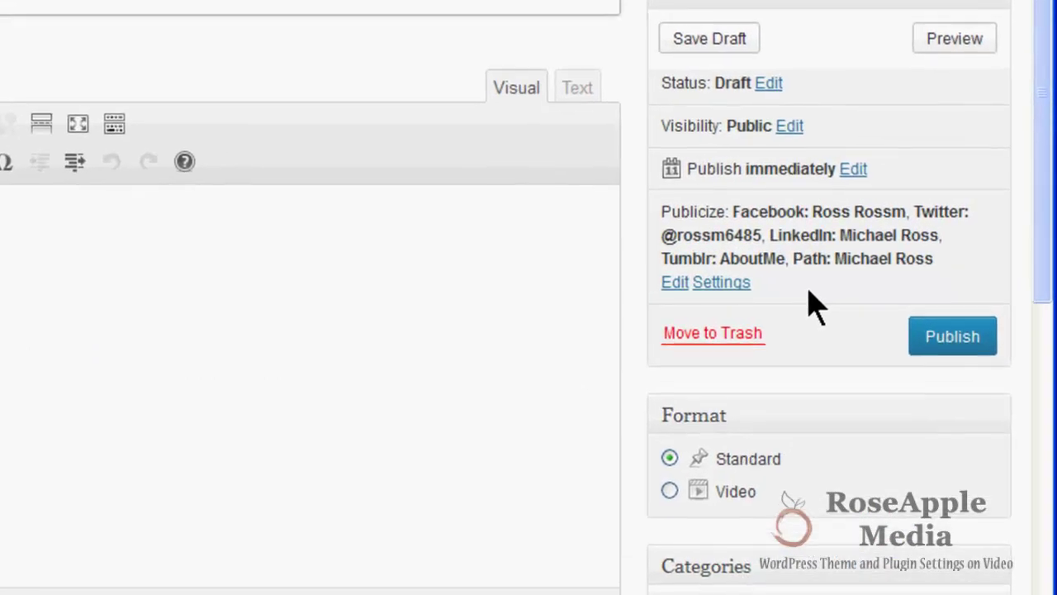
{"action": "left_click", "coordinate": [673, 283]}
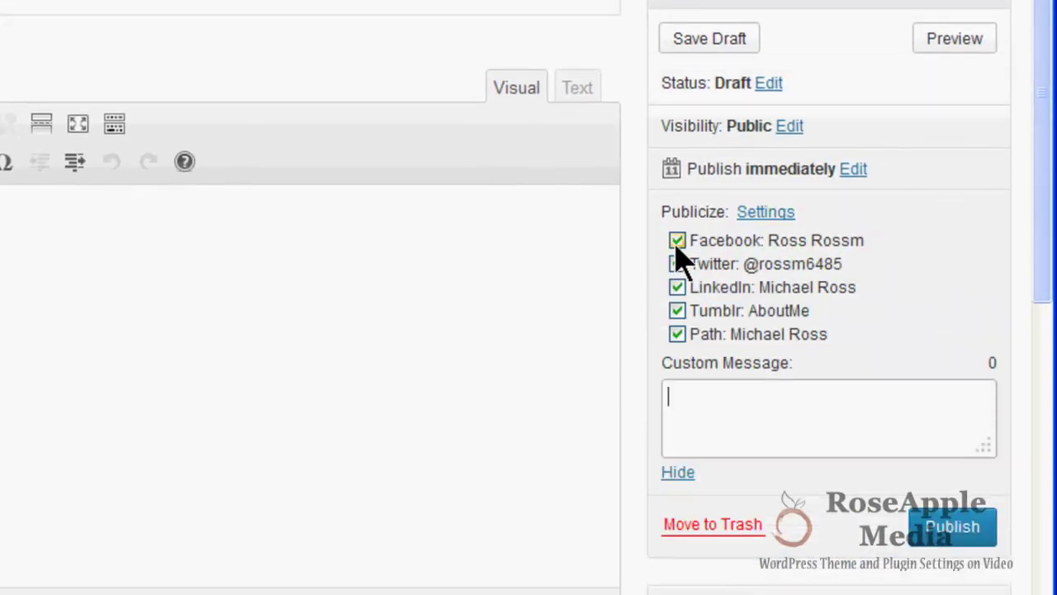
{"action": "left_click", "coordinate": [676, 243]}
{"action": "left_click", "coordinate": [677, 244]}
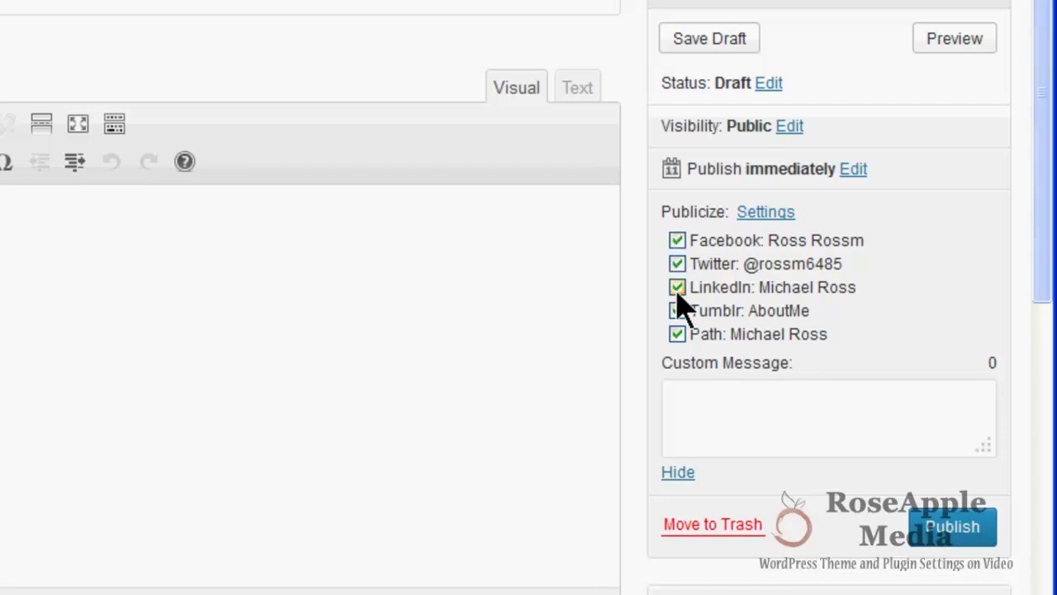
{"action": "left_click", "coordinate": [677, 287]}
{"action": "left_click", "coordinate": [677, 289]}
Set the custom Publicize message 'Enjoy!', collapse the options, and return to Sharing Settings.
{"action": "left_click", "coordinate": [691, 388]}
{"action": "type", "text": "Enjoy!"}
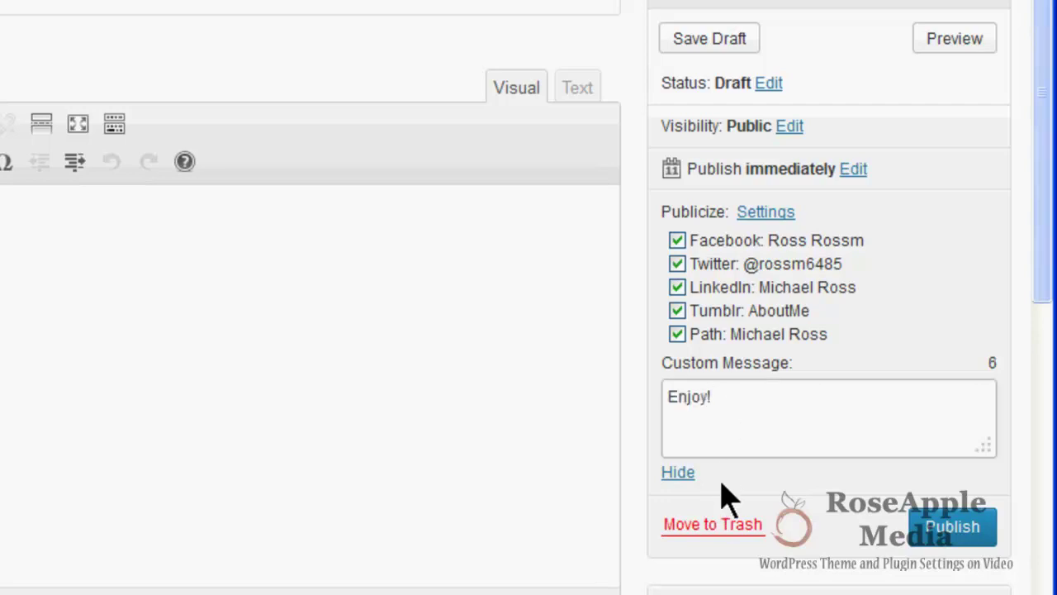
{"action": "left_click", "coordinate": [677, 474]}
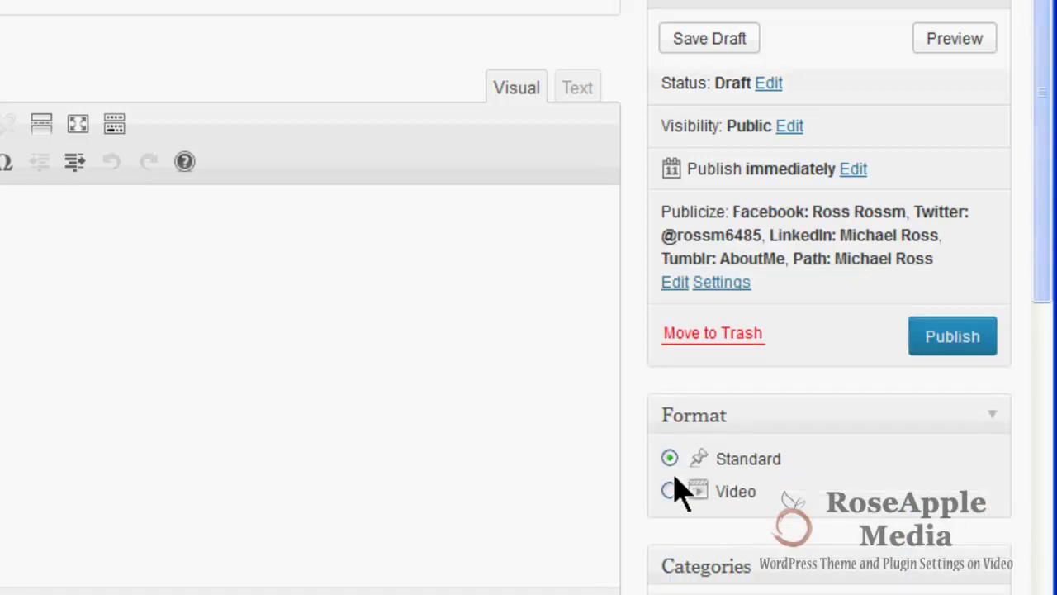
{"action": "left_click", "coordinate": [730, 283]}
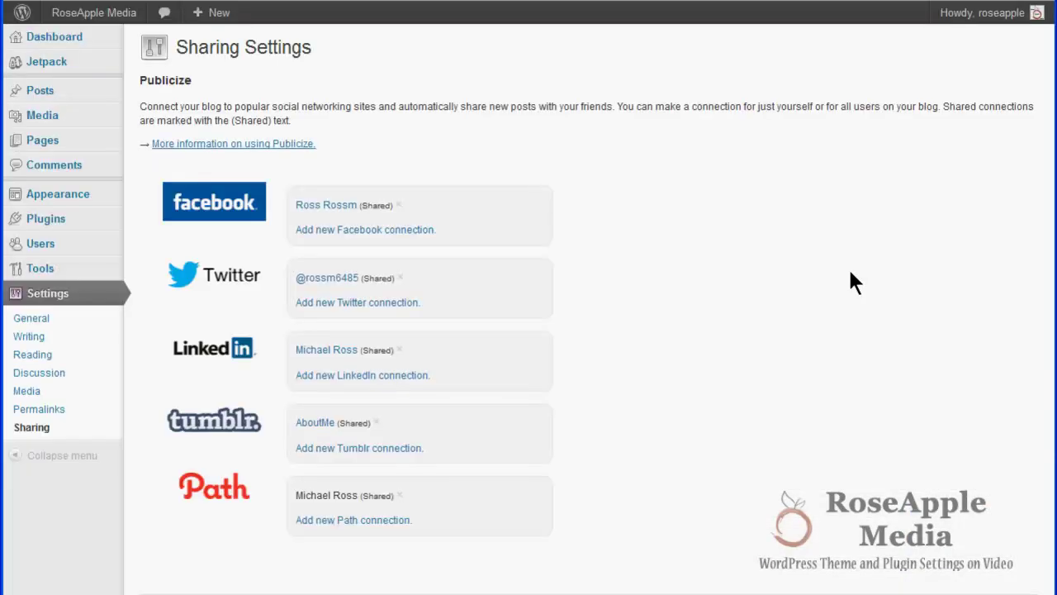